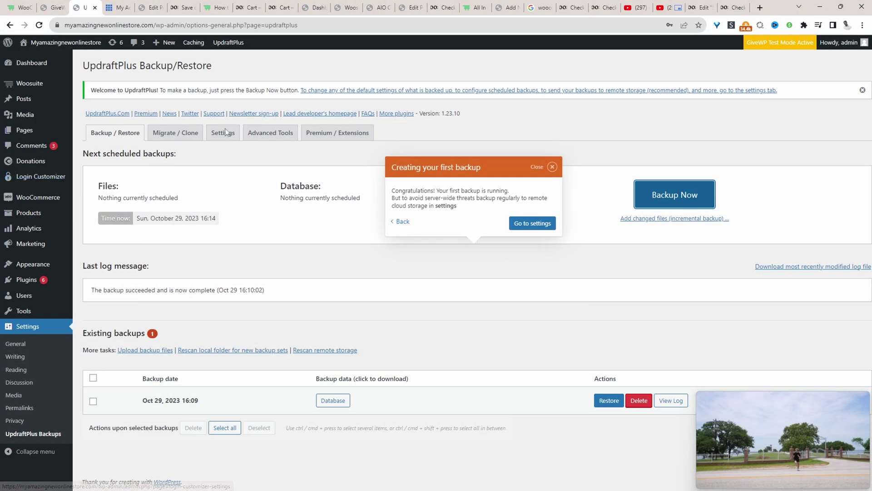
Leave the finished UpdraftPlus backup for the Products section of the WordPress admin.
{"action": "mouse_move", "coordinate": [50, 246]}
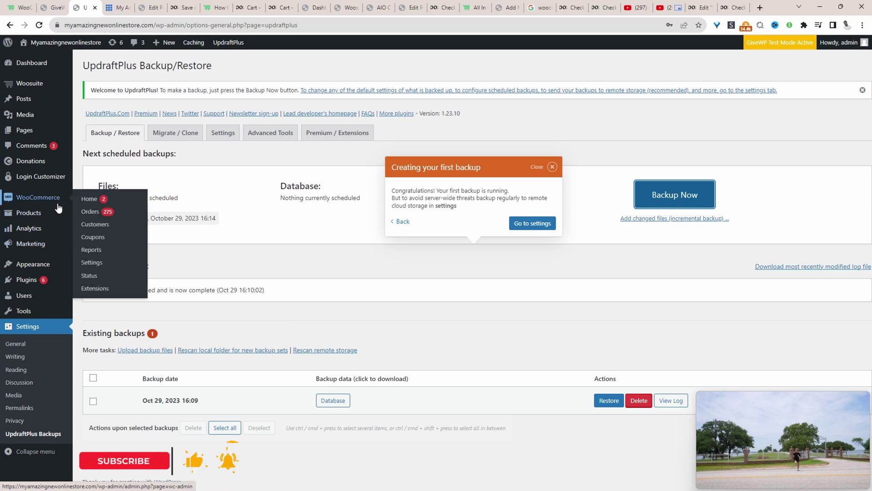
Open the product list and set Screen Options to show 200 products per page.
{"action": "mouse_move", "coordinate": [59, 213]}
{"action": "left_click", "coordinate": [91, 239]}
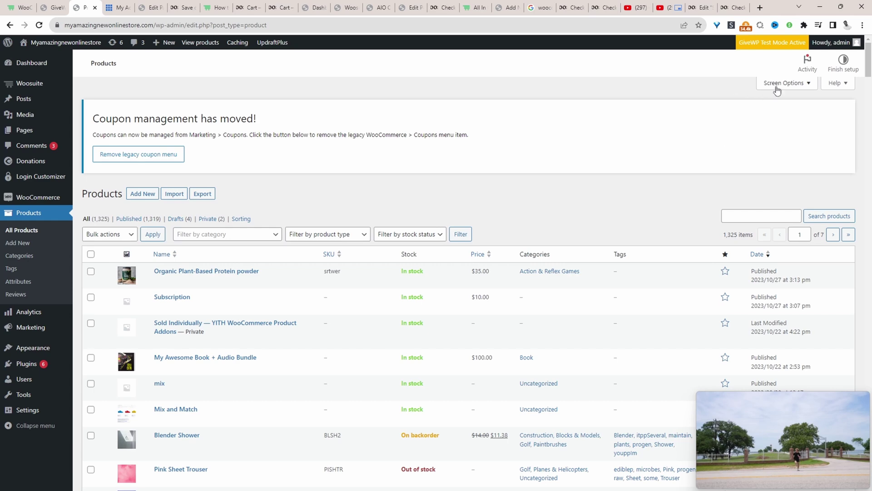
{"action": "left_click", "coordinate": [777, 84]}
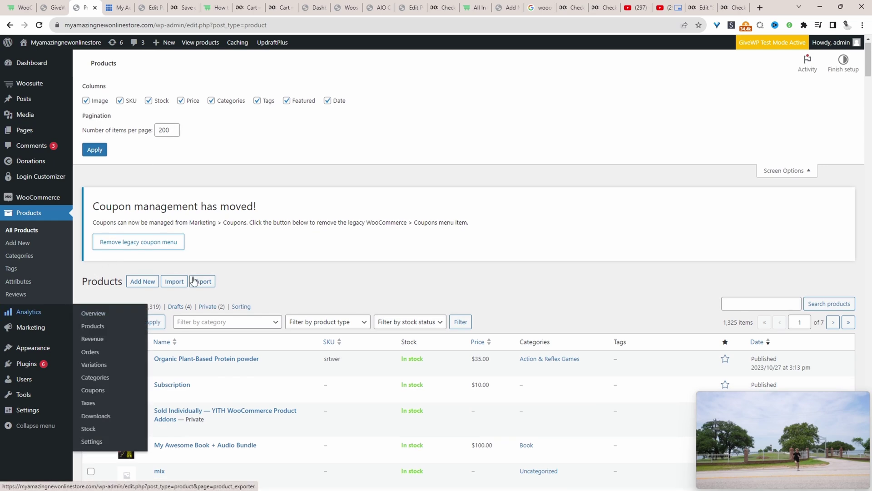
{"action": "scroll", "coordinate": [355, 185], "scroll_direction": "down", "scroll_amount": 3}
Select all 200 products on the page and bulk-move them to the Trash.
{"action": "left_click", "coordinate": [91, 222]}
{"action": "left_click", "coordinate": [91, 223]}
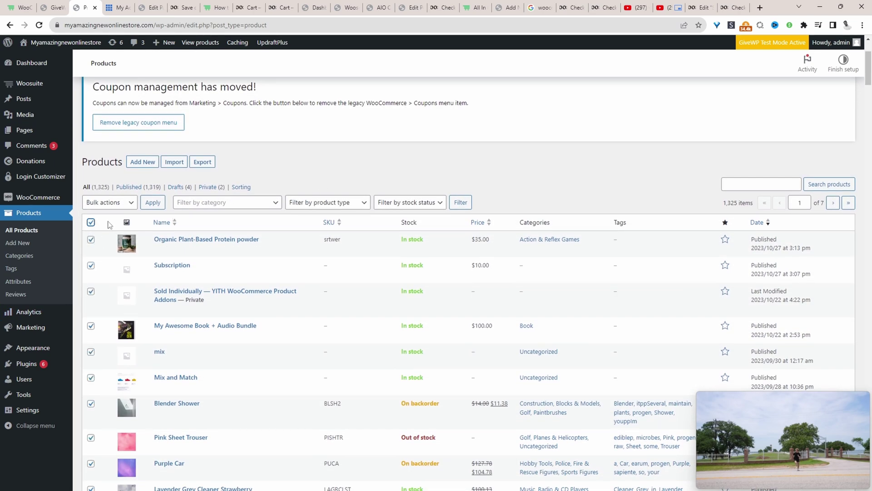
{"action": "left_click", "coordinate": [115, 205]}
{"action": "left_click", "coordinate": [106, 232]}
{"action": "left_click", "coordinate": [153, 202]}
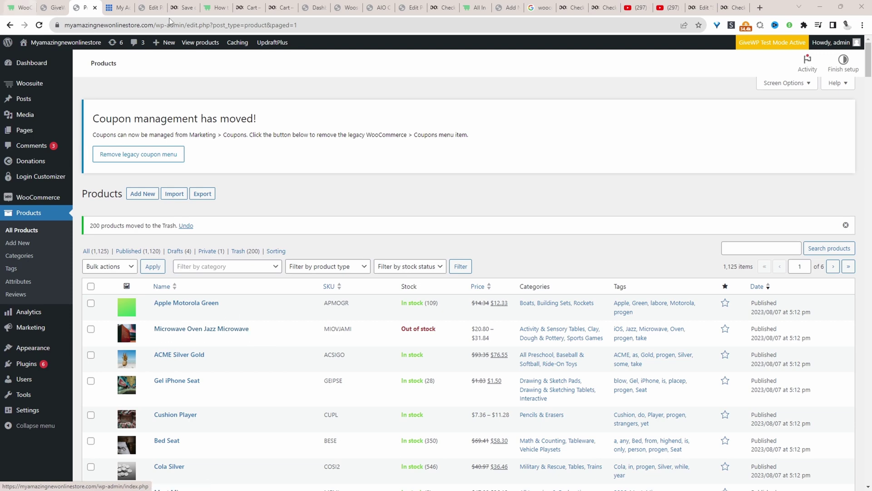
Launch phpMyAdmin from Bluehost cPanel with the myamazn4_wp96 database tables loaded.
{"action": "left_click", "coordinate": [117, 8]}
{"action": "left_click", "coordinate": [34, 195]}
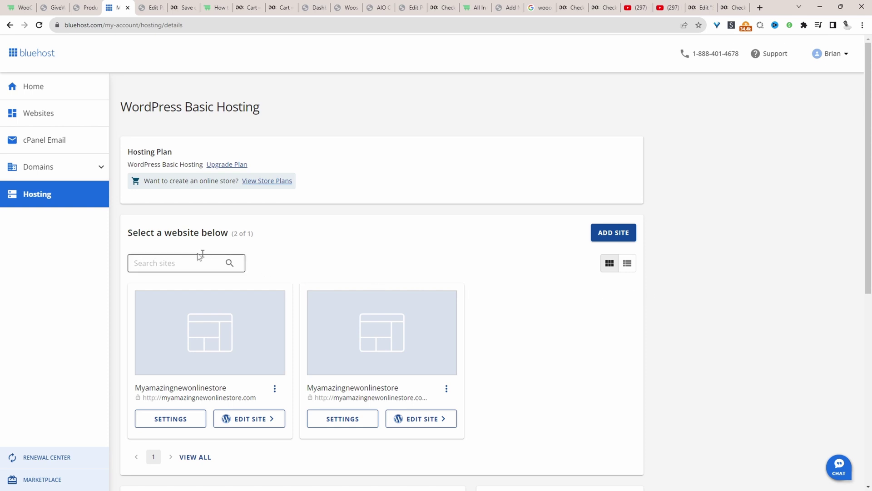
{"action": "scroll", "coordinate": [254, 268], "scroll_direction": "down", "scroll_amount": 4}
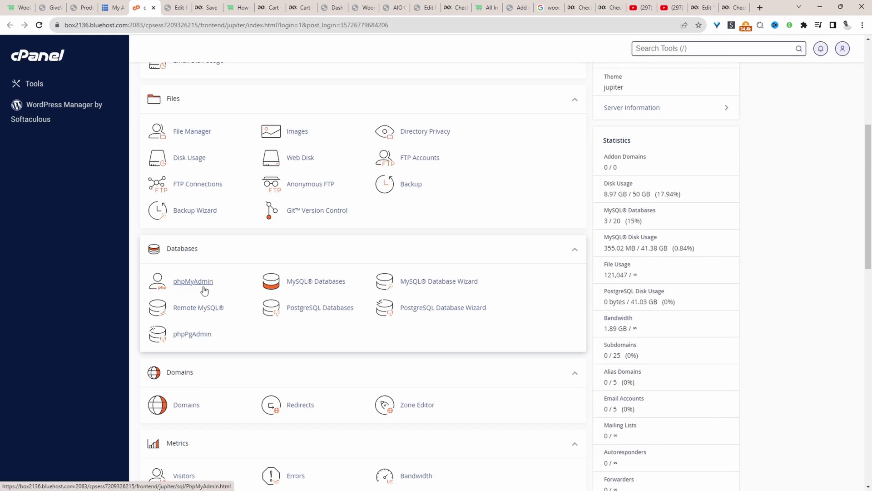
{"action": "left_click", "coordinate": [204, 286]}
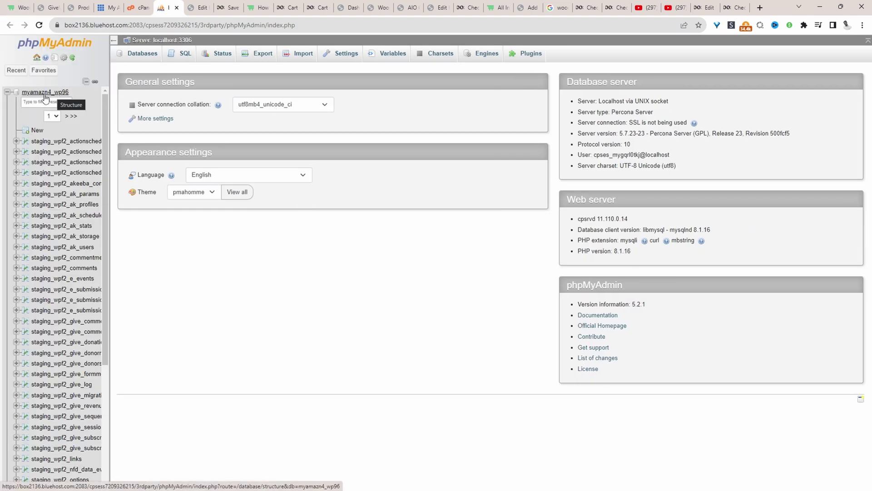
{"action": "left_click", "coordinate": [45, 94]}
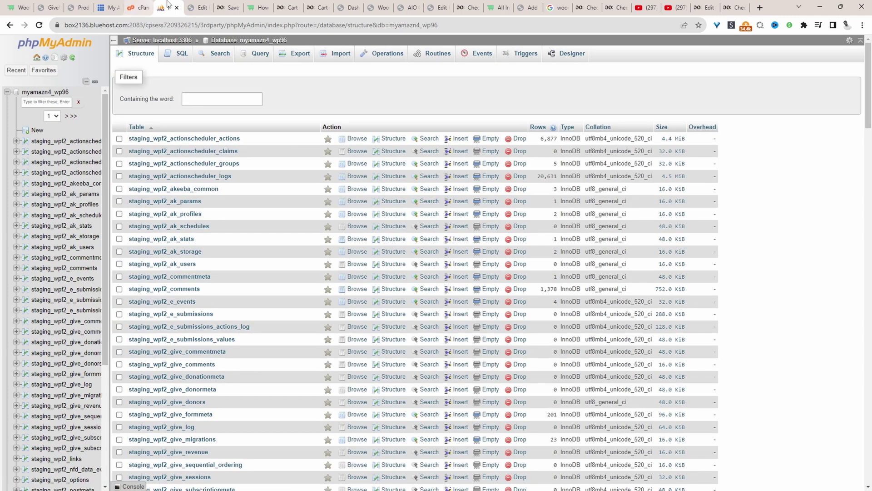
{"action": "left_click", "coordinate": [140, 7]}
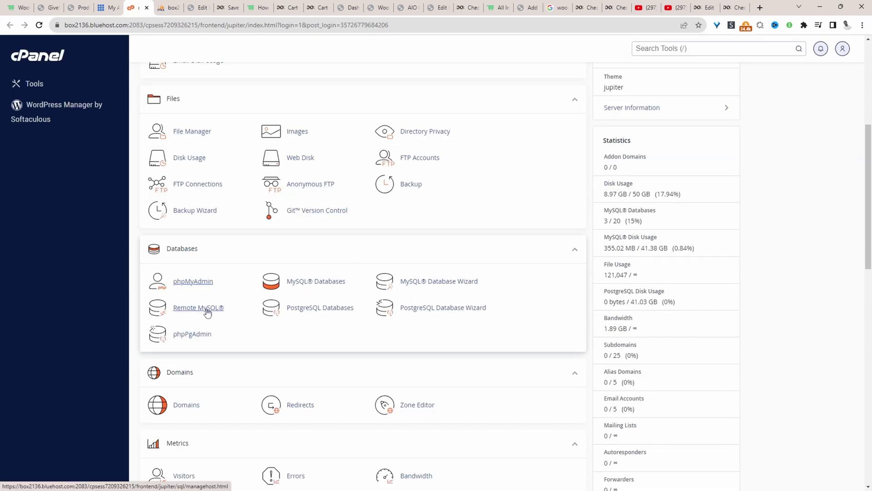
Open public_html/wp-config.php in the code editor and select the DB_NAME value myamazn4_wp96.
{"action": "left_click", "coordinate": [211, 134]}
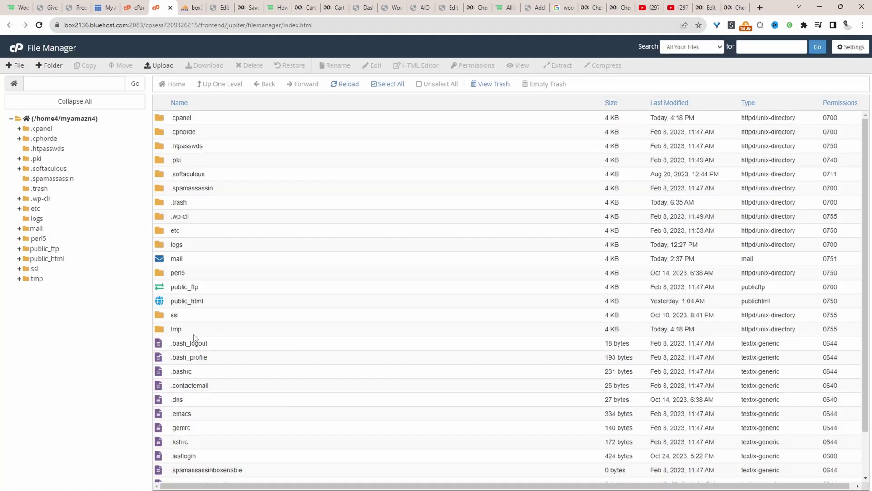
{"action": "left_click", "coordinate": [63, 259]}
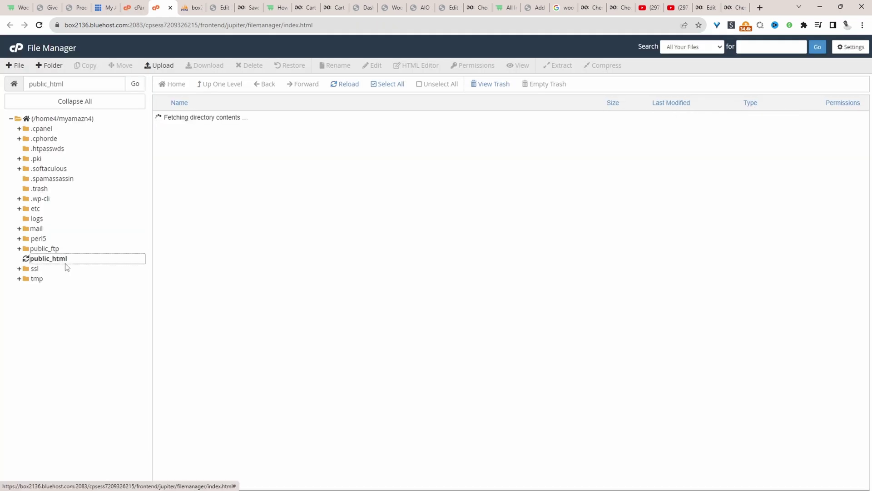
{"action": "right_click", "coordinate": [179, 372]}
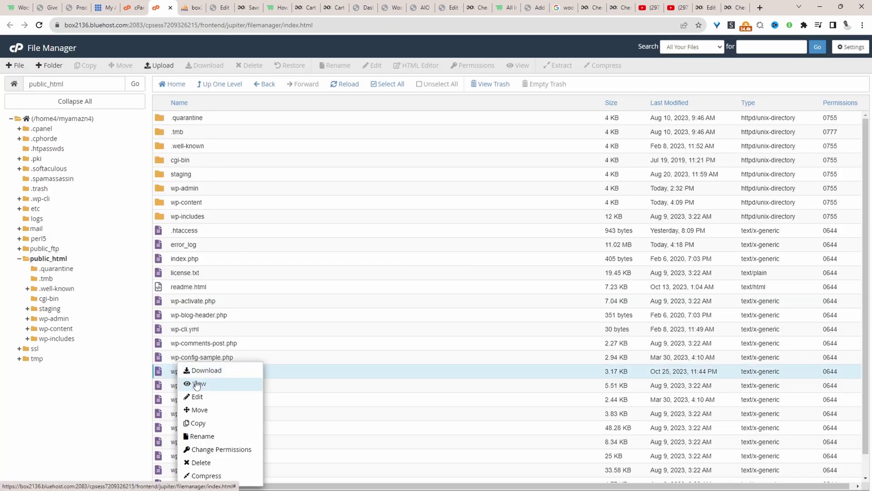
{"action": "left_click", "coordinate": [217, 400]}
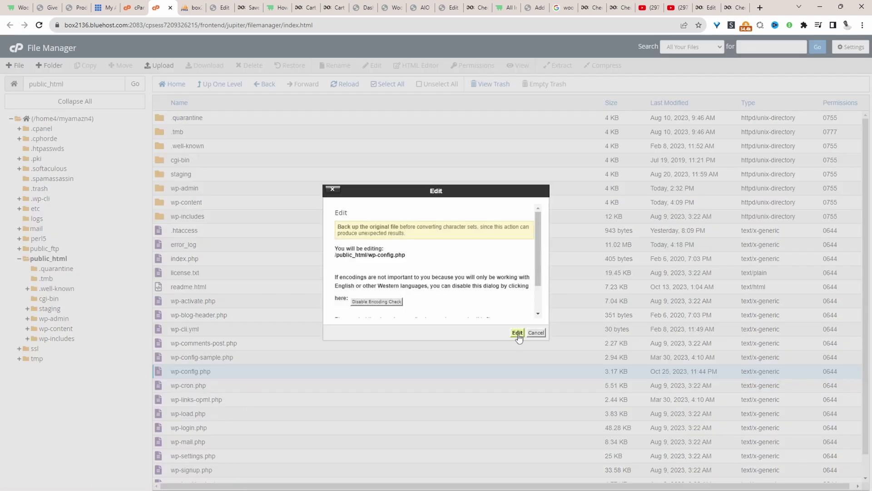
{"action": "left_click", "coordinate": [517, 333]}
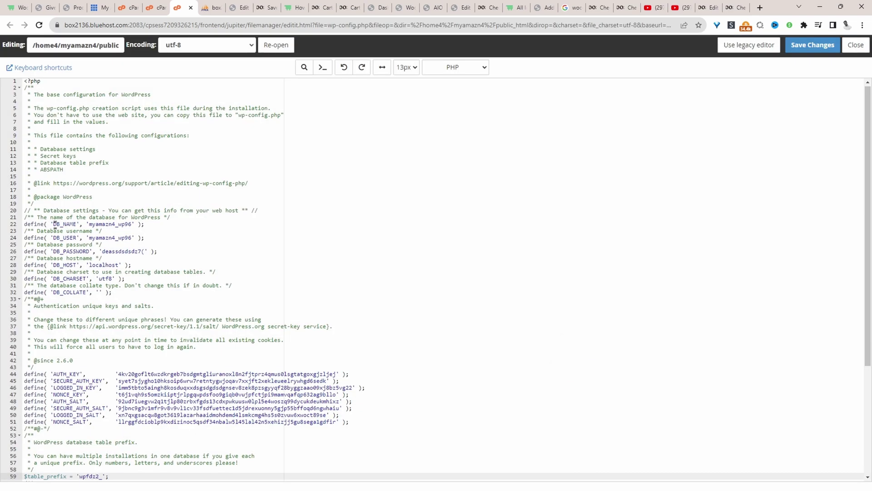
{"action": "left_click_drag", "start_coordinate": [89, 224], "coordinate": [132, 224]}
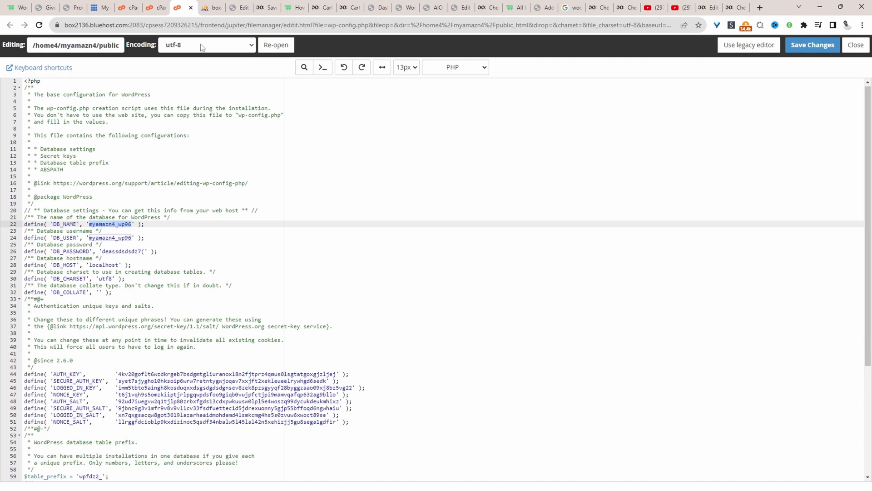
Browse the wpf2_posts table (8472 rows) in the myamazn4_wp96 database.
{"action": "left_click", "coordinate": [205, 7]}
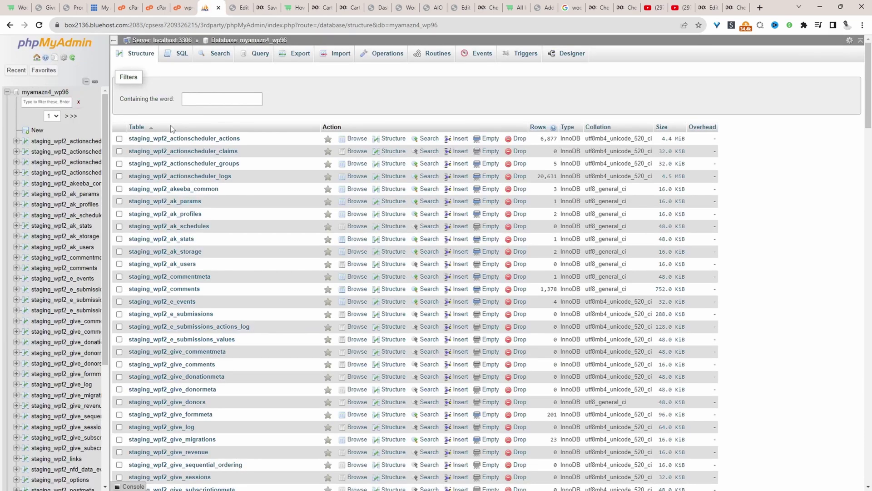
{"action": "scroll", "coordinate": [78, 285], "scroll_direction": "down", "scroll_amount": 1}
{"action": "scroll", "coordinate": [258, 187], "scroll_direction": "down", "scroll_amount": 4}
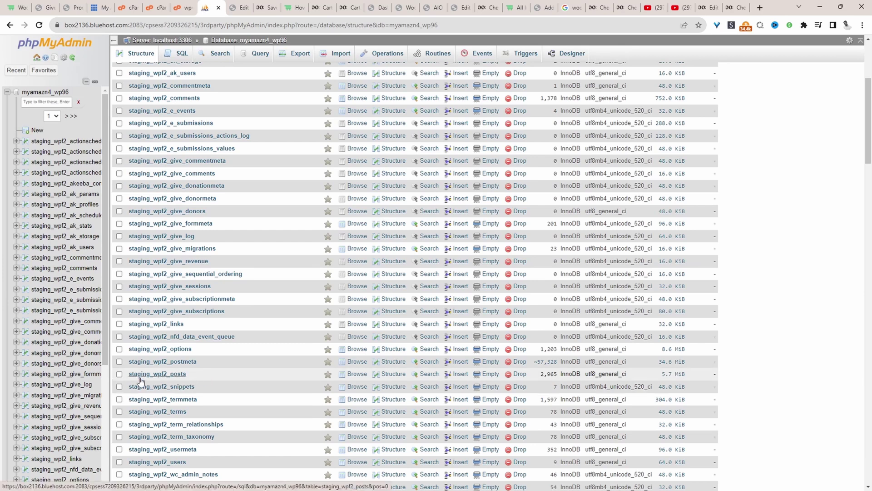
{"action": "scroll", "coordinate": [140, 380], "scroll_direction": "down", "scroll_amount": 20}
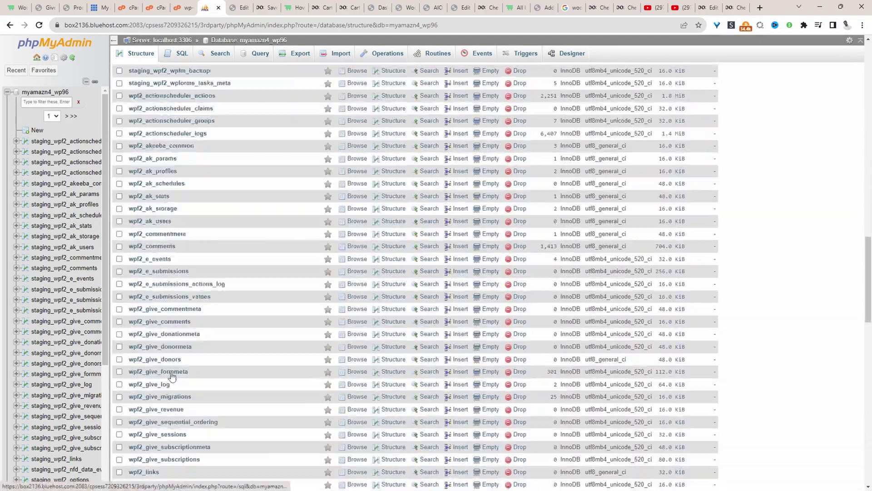
{"action": "scroll", "coordinate": [173, 199], "scroll_direction": "down", "scroll_amount": 5}
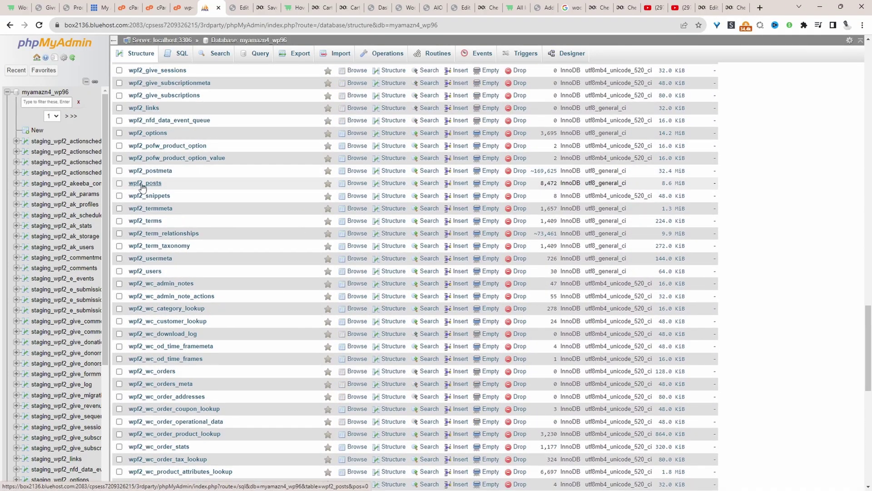
{"action": "left_click", "coordinate": [142, 184]}
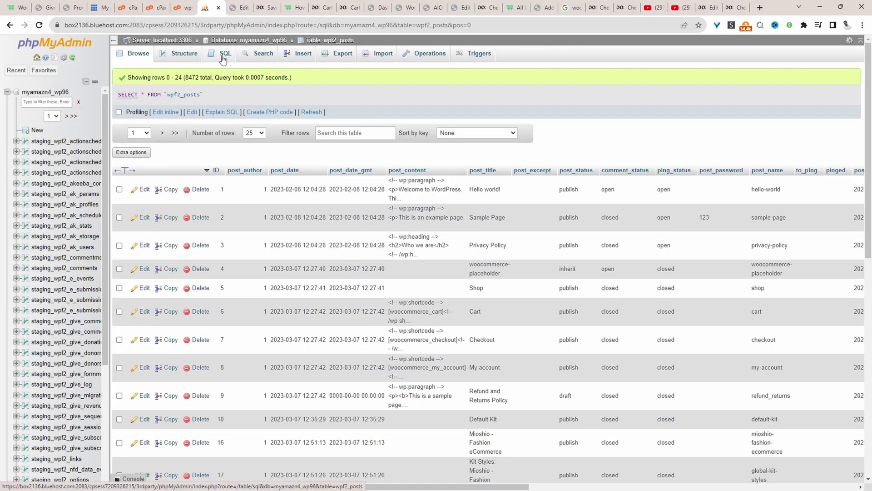
Paste the prepared product DELETE queries into the SQL editor for wpf2_posts.
{"action": "left_click", "coordinate": [225, 55]}
{"action": "key", "text": "Return"}
{"action": "key", "text": "Return"}
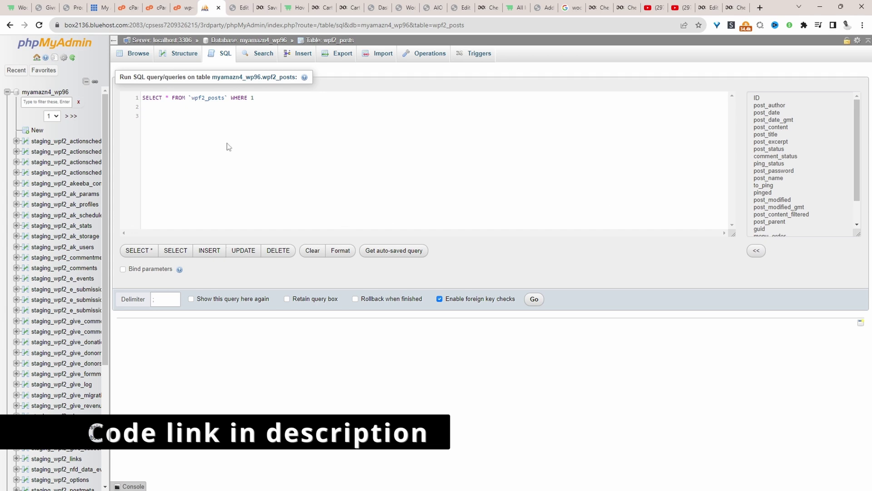
{"action": "type", "text": "DELETE relations.*, taxes.*, terms.* FROM wp_term_relationships AS relations INNER JOIN wp_term_taxonomy AS taxes ON relations.term_taxonomy_id=taxes.term_taxonomy_id INNER JOIN wp_terms AS terms ON taxes.term_id=terms.term_id WHERE object_id IN (SELECT ID FROM wp_posts WHERE post_type IN ('product','product_variation'));  DELETE FROM wp_postmeta WHERE post_id IN (SELECT ID FROM wp_posts WHERE post_type IN ('product','product_variation')); DELETE FROM wp_posts WHERE post_type IN ('product','product_variation');"}
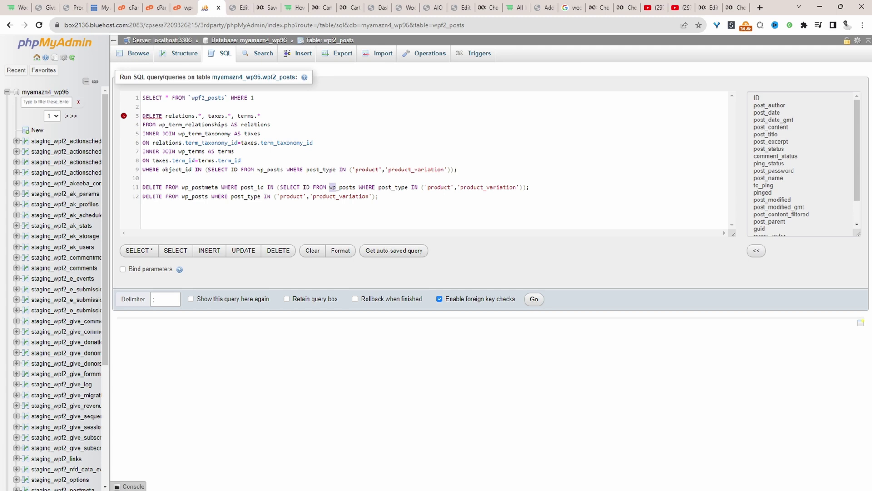
Replace the wp_ table prefixes, such as wp_term_relationships and wp_term_taxonomy, with wpf2_.
{"action": "left_click", "coordinate": [192, 97]}
{"action": "left_click_drag", "start_coordinate": [158, 124], "coordinate": [167, 124]}
{"action": "type", "text": "wpf2"}
{"action": "key", "text": "Up"}
{"action": "key", "text": "Up"}
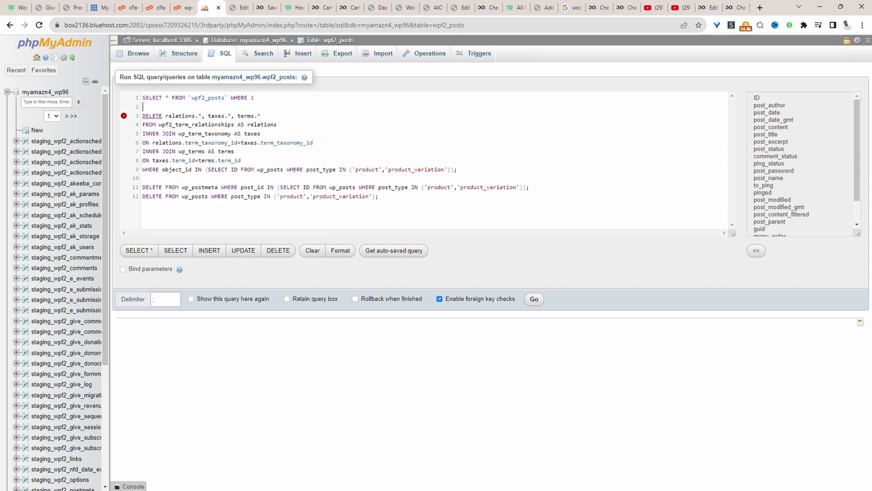
{"action": "left_click_drag", "start_coordinate": [178, 133], "coordinate": [185, 152]}
{"action": "type", "text": "wpf2wpf2"}
{"action": "left_click_drag", "start_coordinate": [258, 169], "coordinate": [264, 170]}
{"action": "type", "text": "wpf2"}
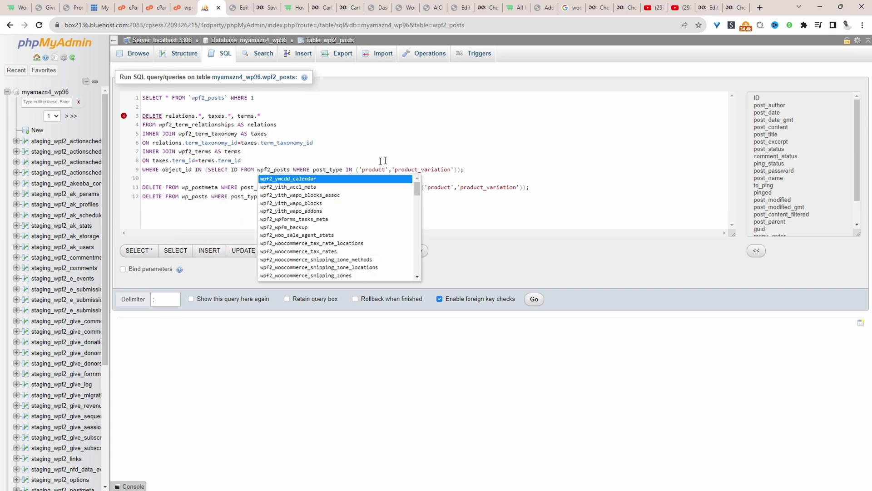
{"action": "left_click", "coordinate": [411, 144]}
{"action": "left_click_drag", "start_coordinate": [182, 187], "coordinate": [188, 187]}
{"action": "type", "text": "wpf2"}
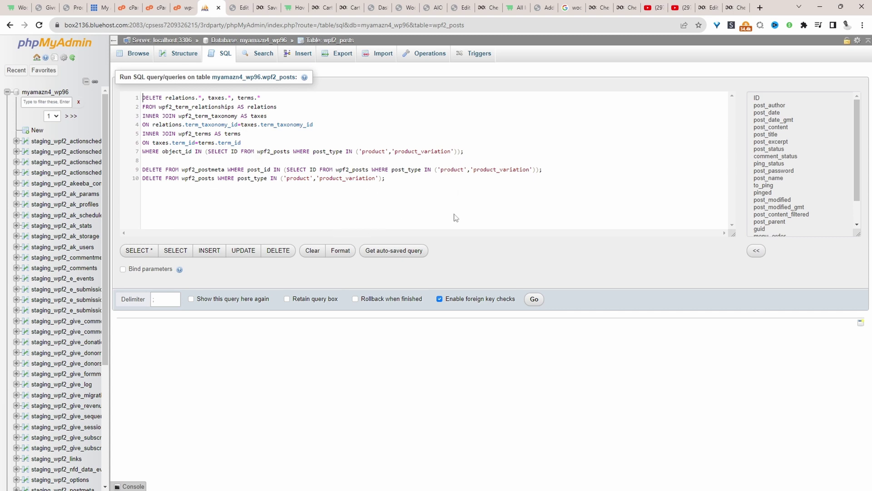
Execute the queries, deleting 5370 product posts, 124463 postmeta and 84649 term rows.
{"action": "left_click", "coordinate": [534, 300]}
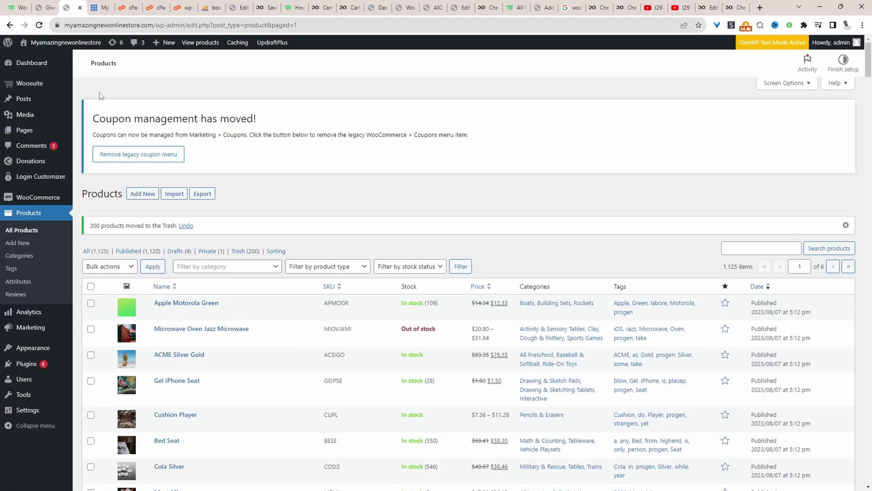
Reload the WordPress Products list to check the deletion.
{"action": "left_click", "coordinate": [72, 7]}
{"action": "left_click", "coordinate": [39, 25]}
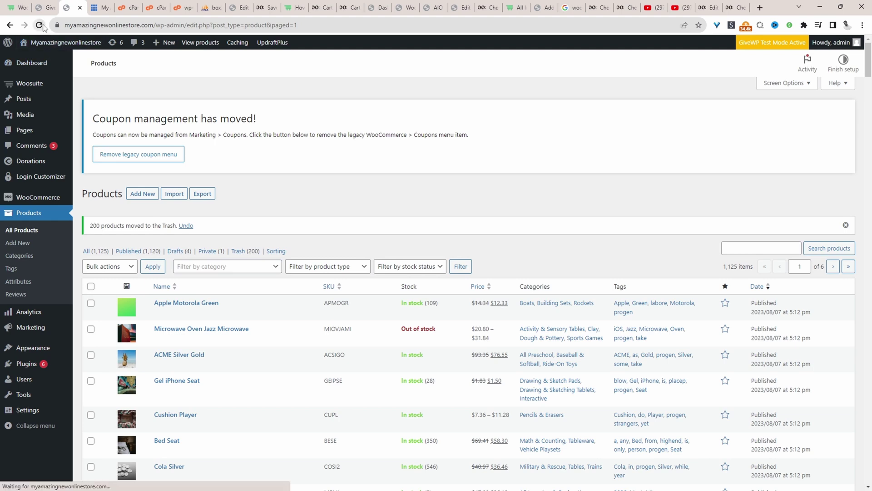